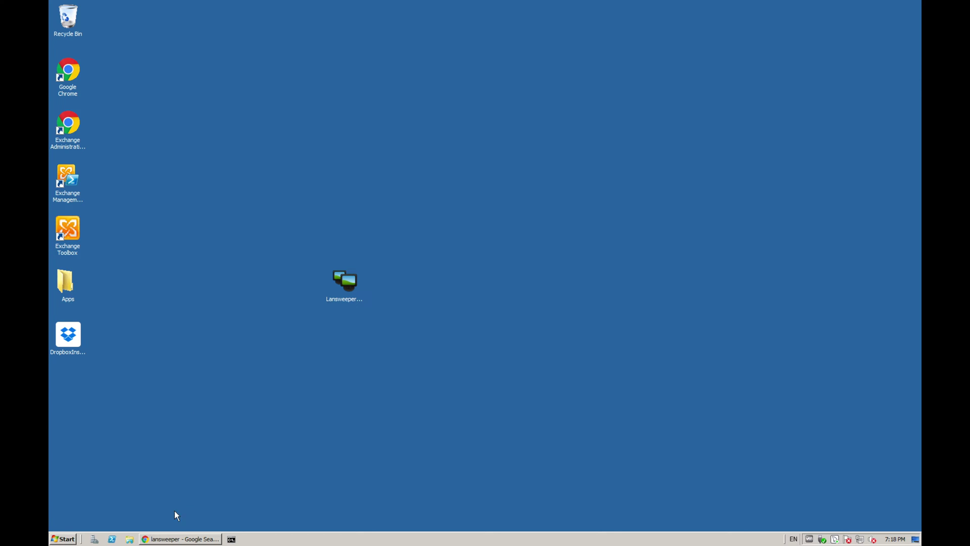
- Open the official Lansweeper website from the Google results and go to Support > Knowledgebase
left_click(191, 540)
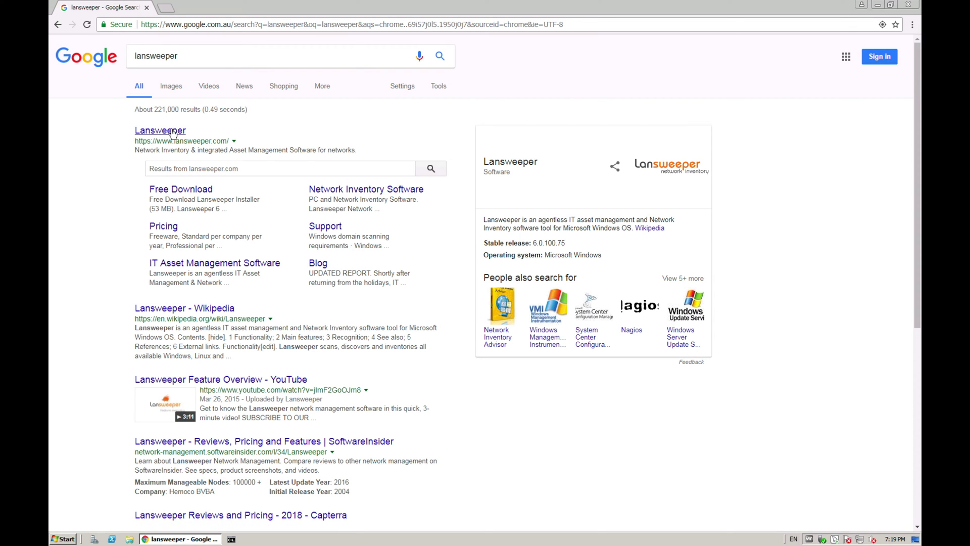
left_click(171, 131)
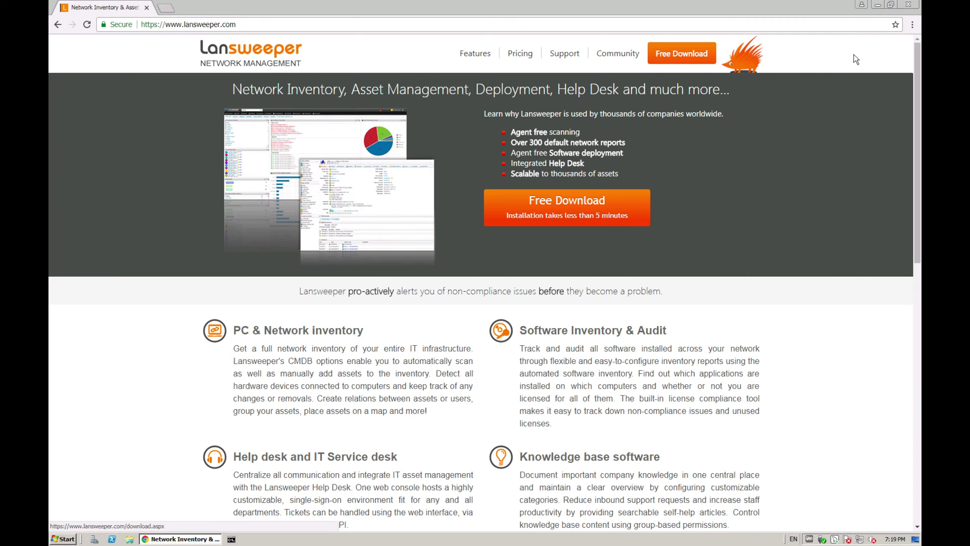
mouse_move(475, 62)
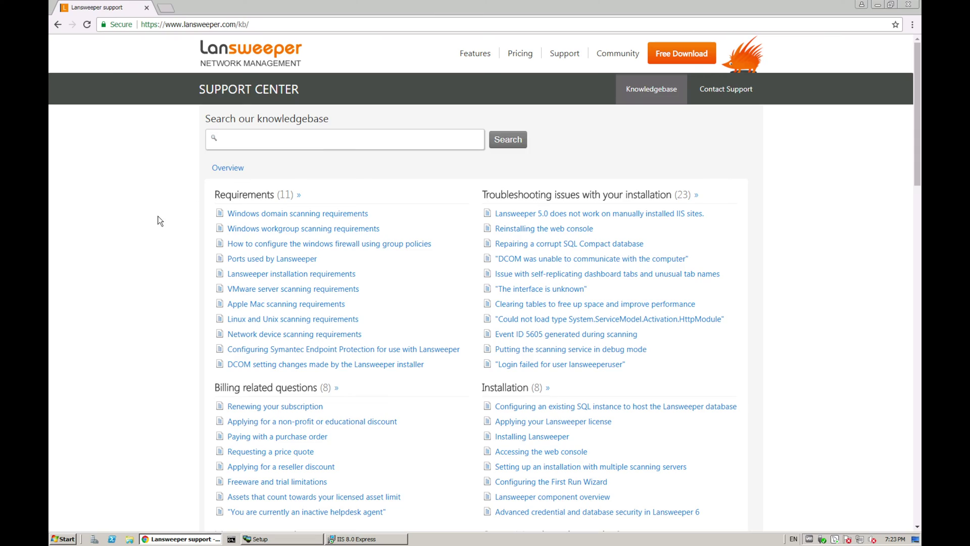
- Scroll down and back up through the knowledgebase article categories
scroll(157, 220, "down", 2)
scroll(158, 221, "down", 5)
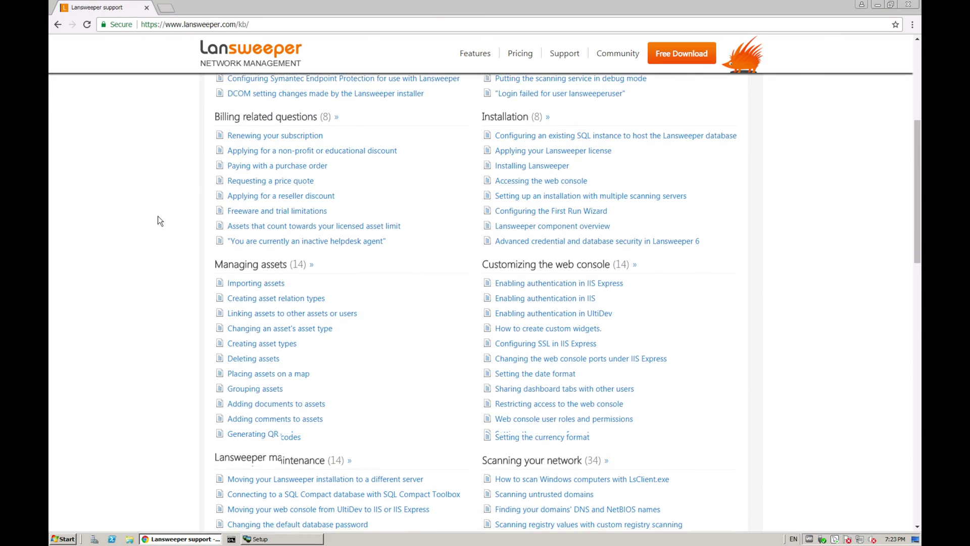
scroll(158, 217, "down", 4)
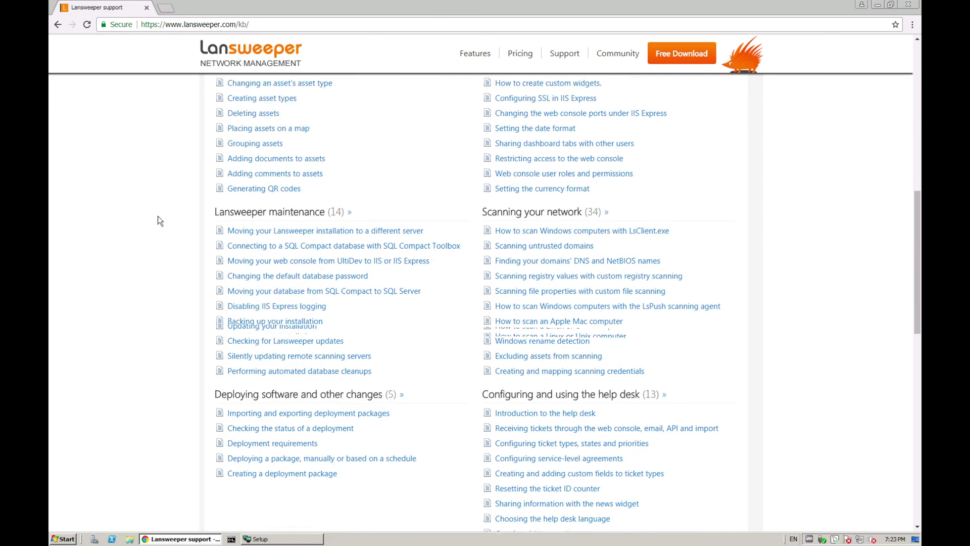
scroll(159, 221, "up", 10)
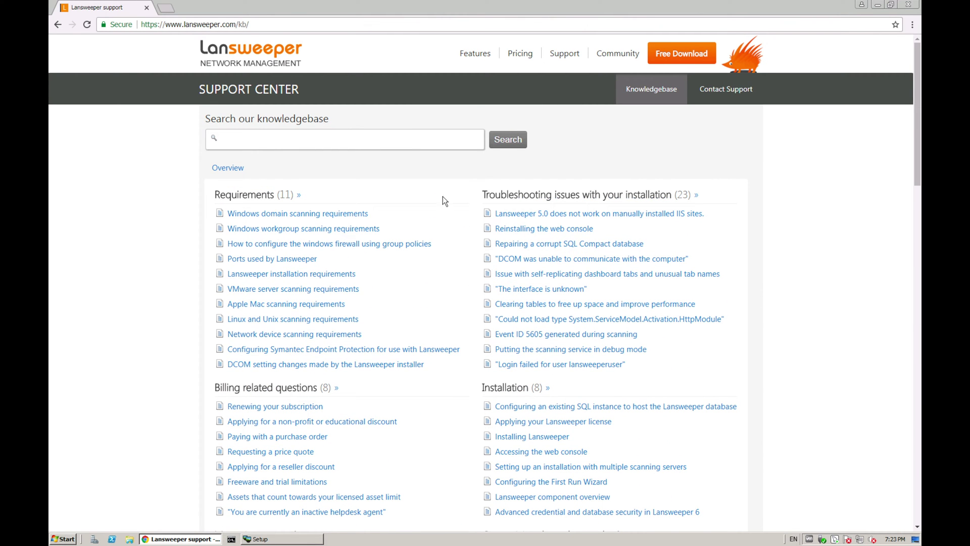
scroll(439, 202, "down", 7)
scroll(438, 205, "up", 5)
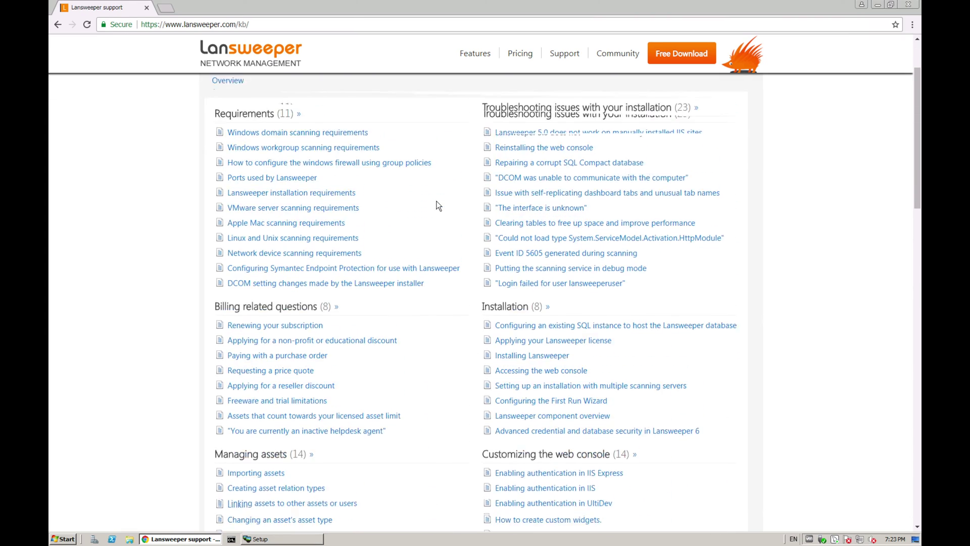
scroll(438, 206, "up", 2)
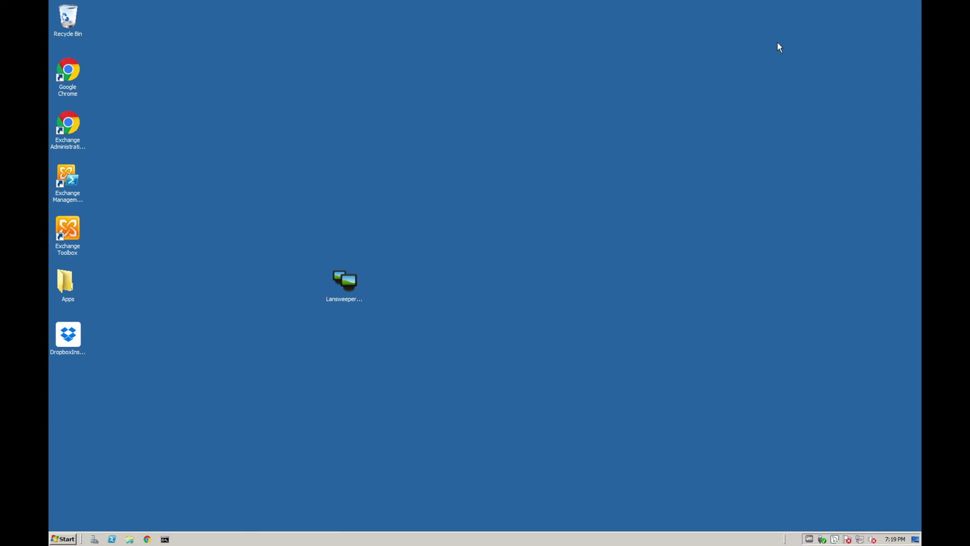
- Launch LansweeperSetup.exe, approve the UAC prompt, and continue past the welcome page
left_click(351, 275)
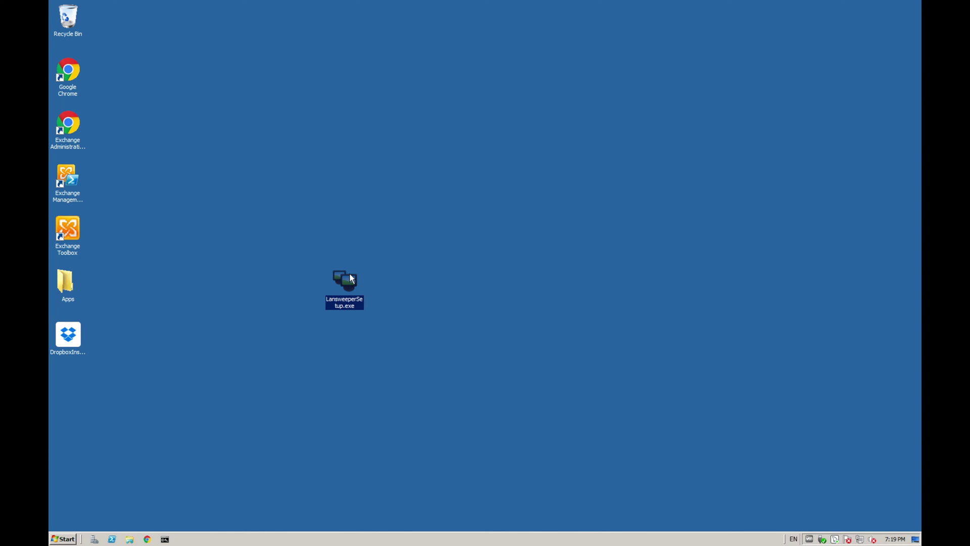
double_click(350, 275)
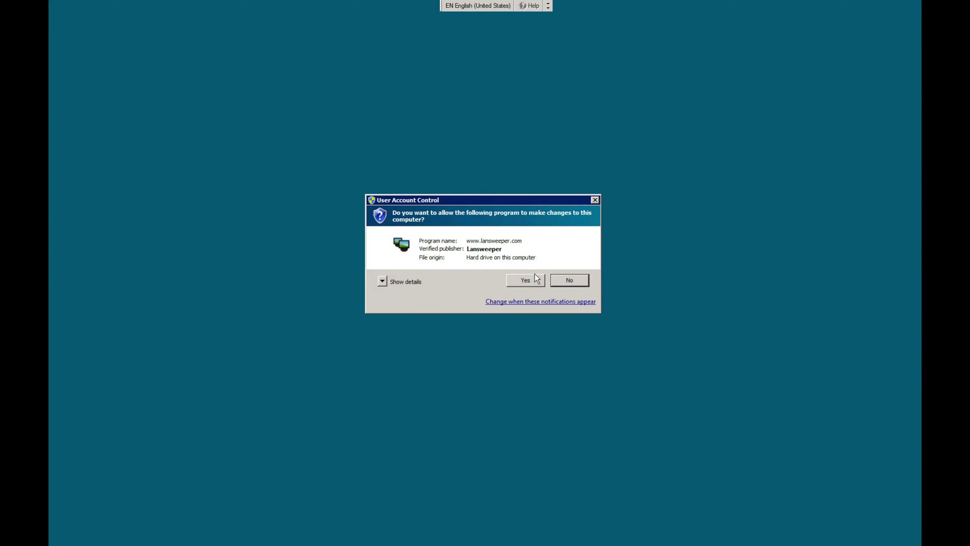
left_click(524, 281)
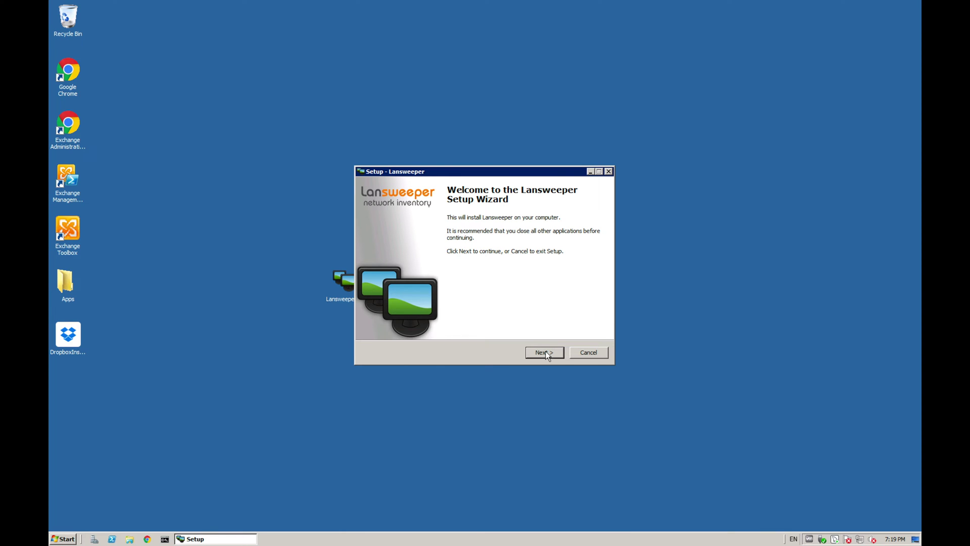
left_click_drag(503, 171, 526, 169)
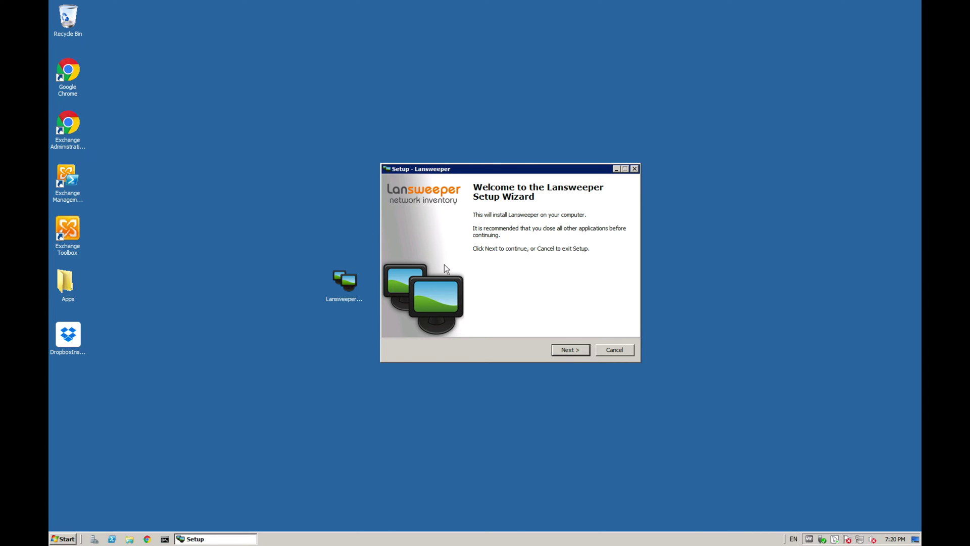
left_click(571, 349)
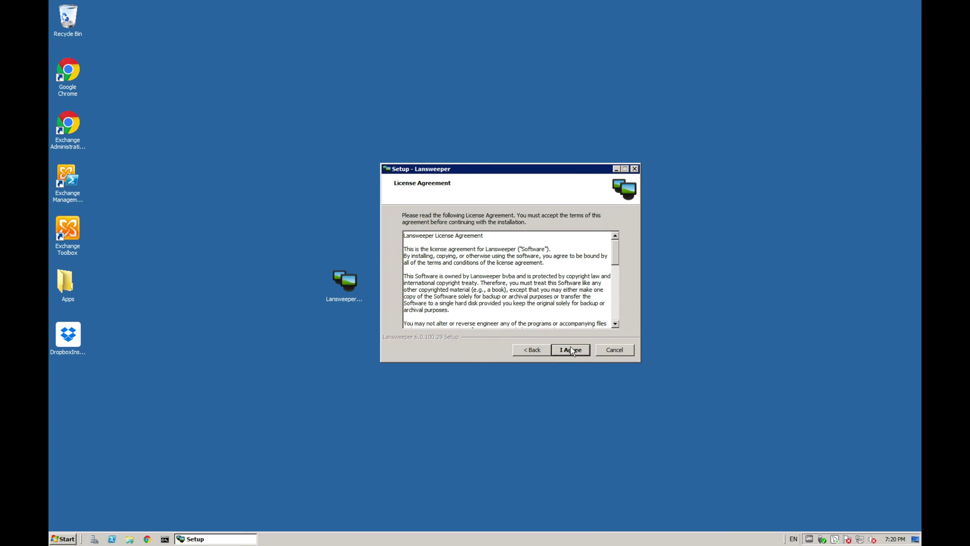
- Accept the licence, continue with Easy install, and select the HTTPS port field
left_click(570, 350)
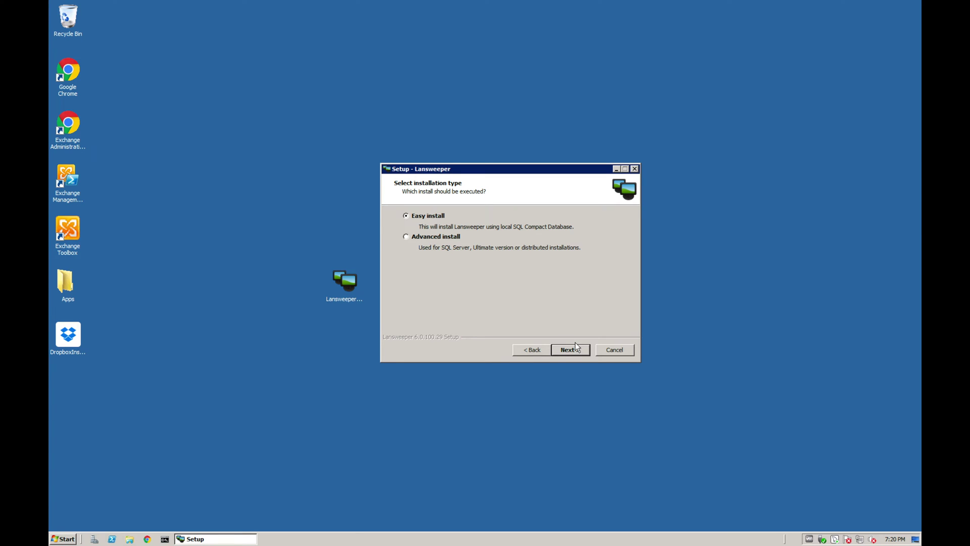
left_click(574, 344)
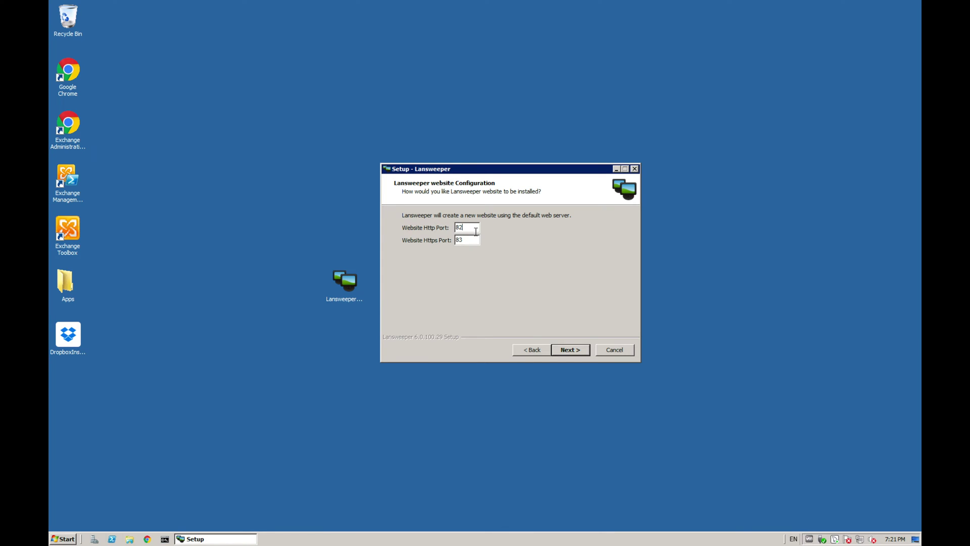
left_click(472, 239)
- Keep ports 82 and 83 and install into C:\Program Files (x86)\Lansweeper
left_click(574, 349)
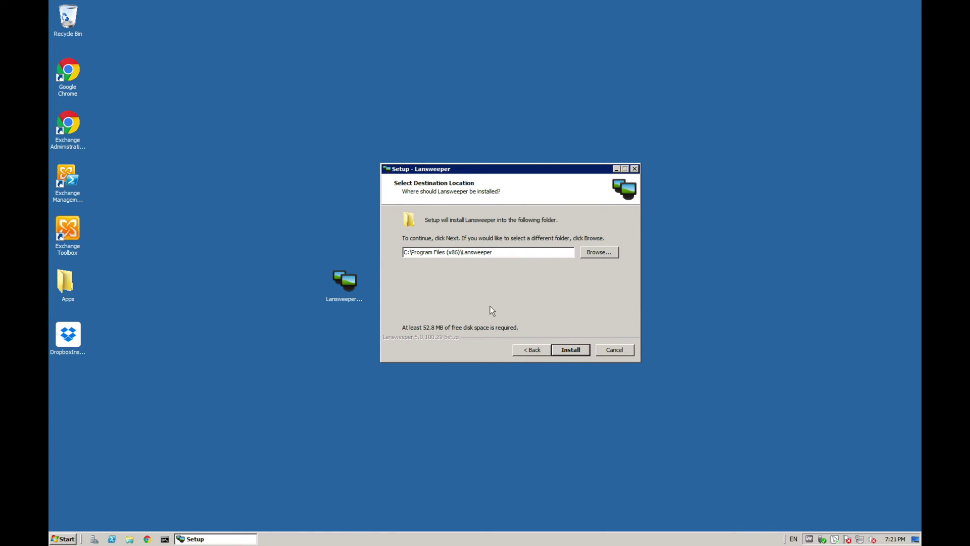
left_click(566, 351)
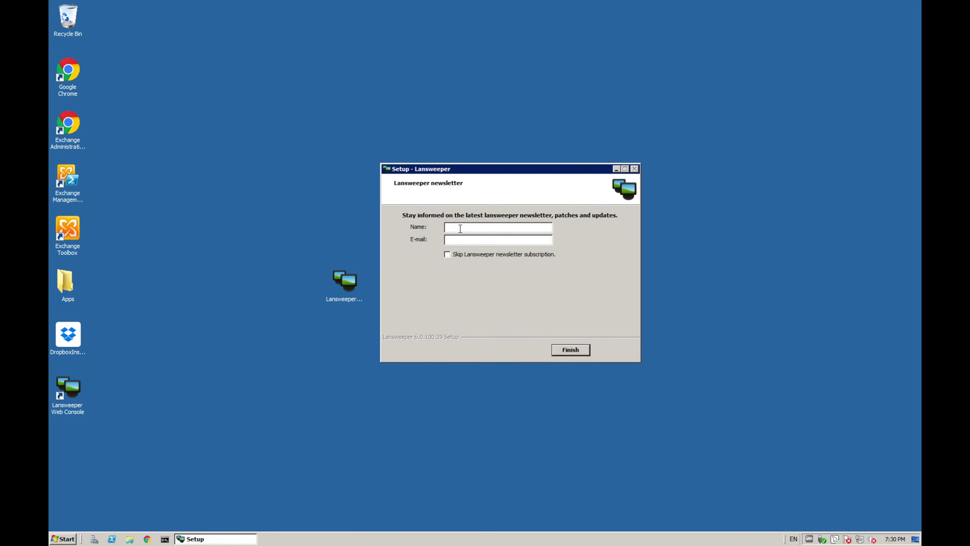
- Skip the newsletter subscription, finish setup, and close the thank-you browser page
left_click(447, 255)
left_click(570, 350)
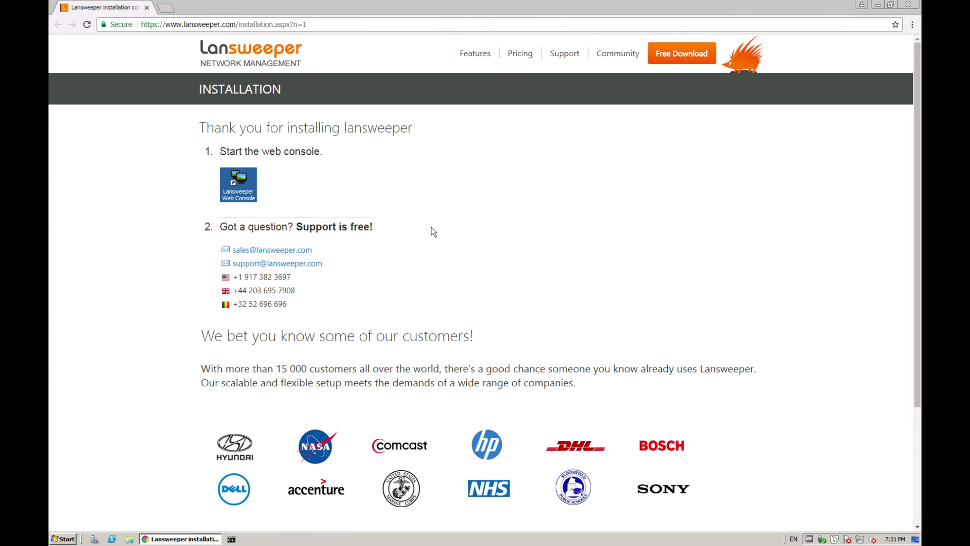
key("alt+F4")
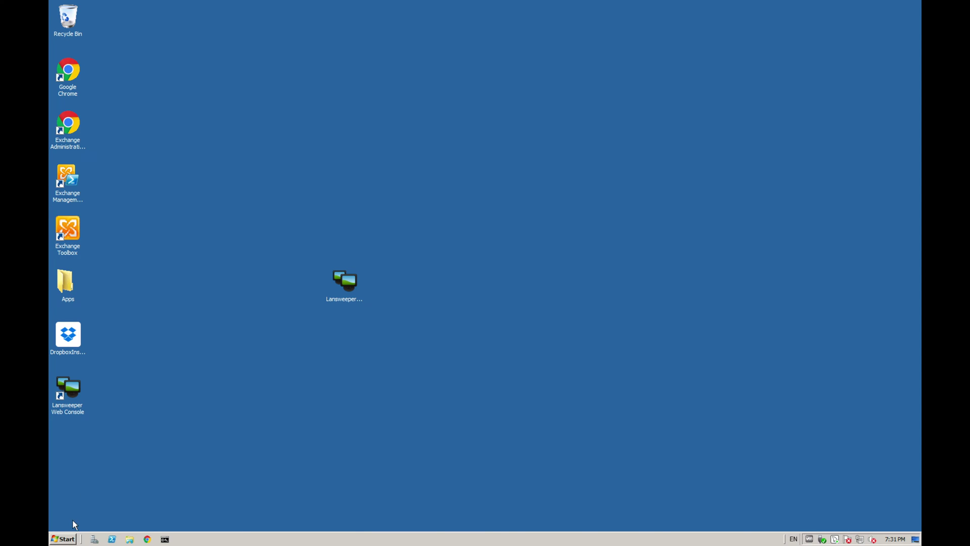
left_click(65, 539)
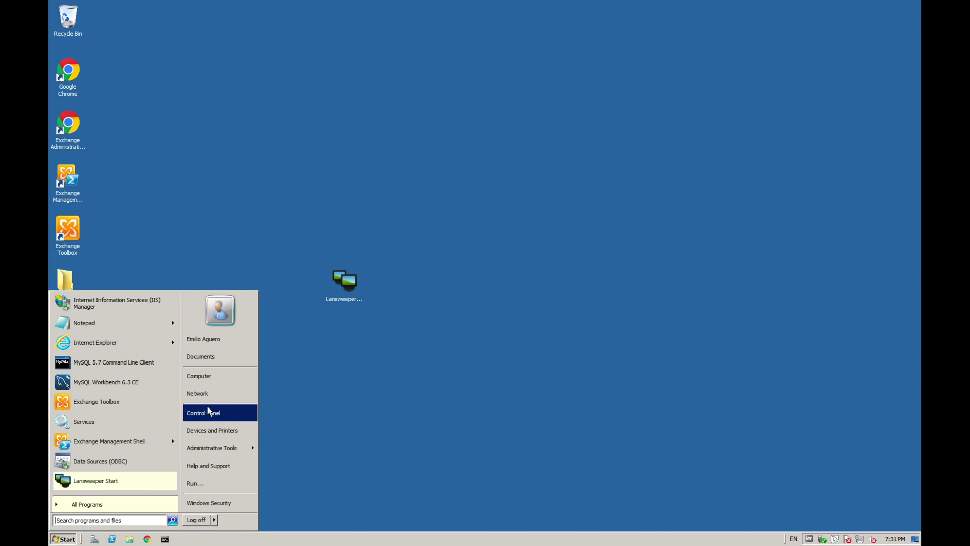
right_click(226, 388)
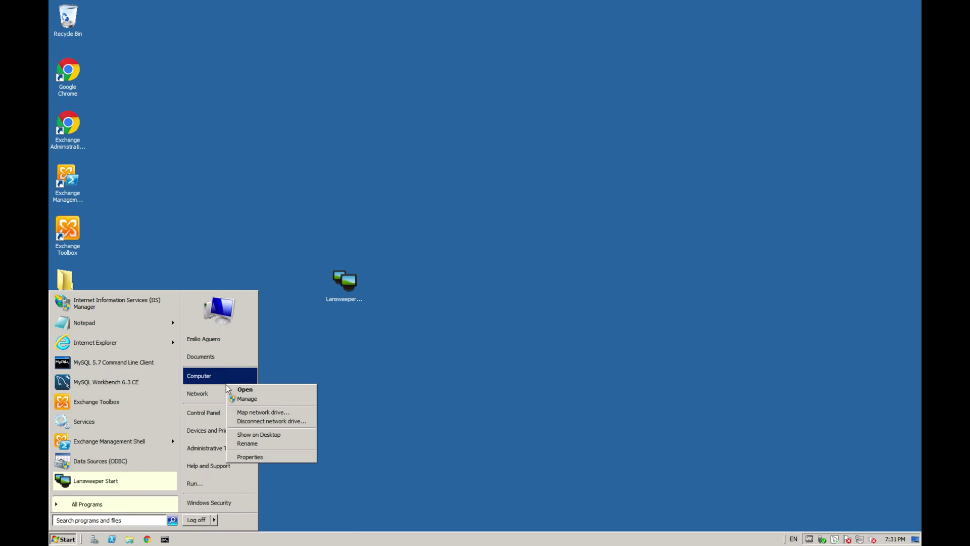
left_click(261, 455)
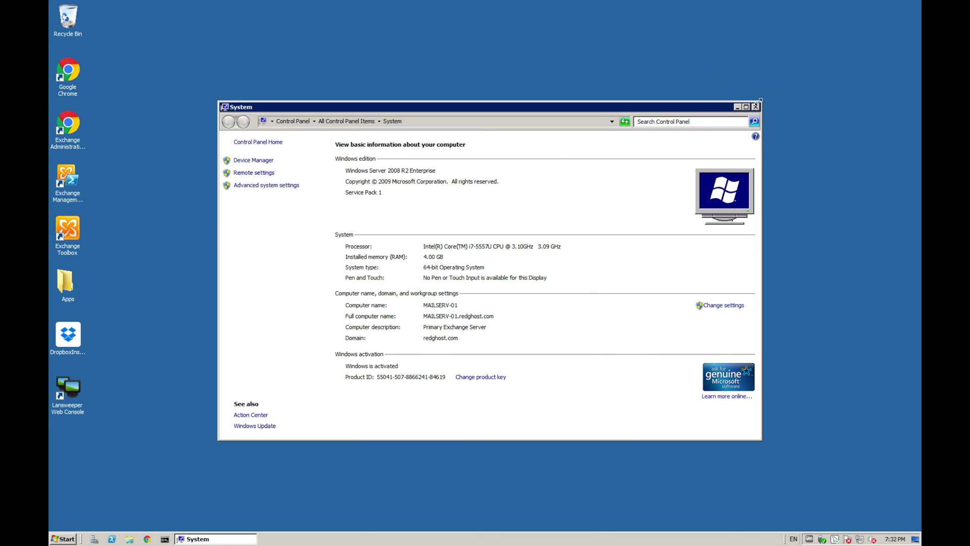
left_click(756, 106)
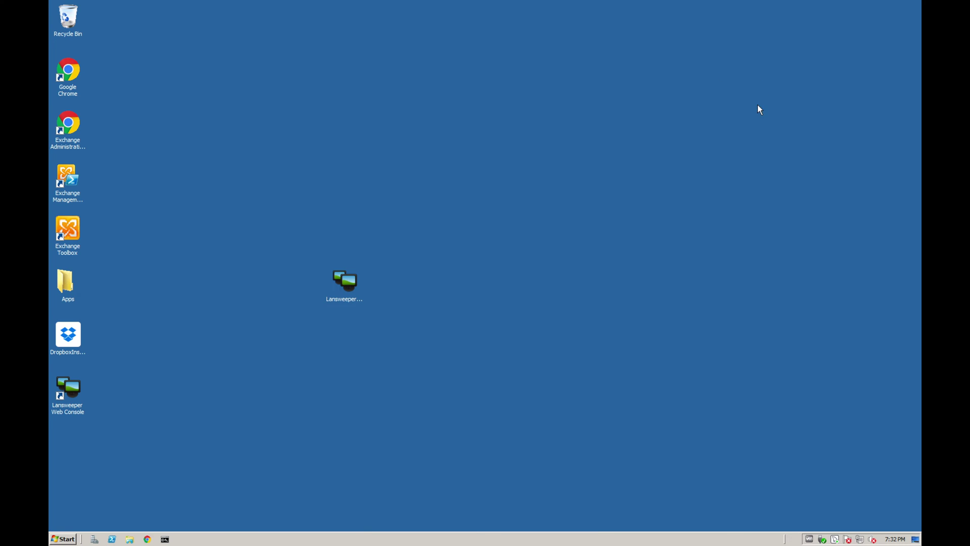
left_click(61, 539)
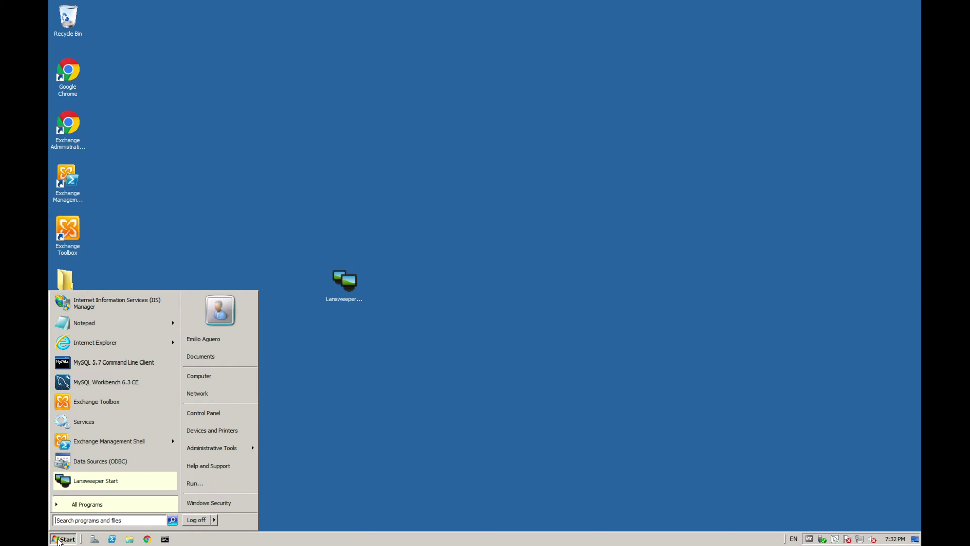
- Run ipconfig in Command Prompt to check the server's IPv4 address 172.16.1.2
left_click(80, 520)
type("cmd")
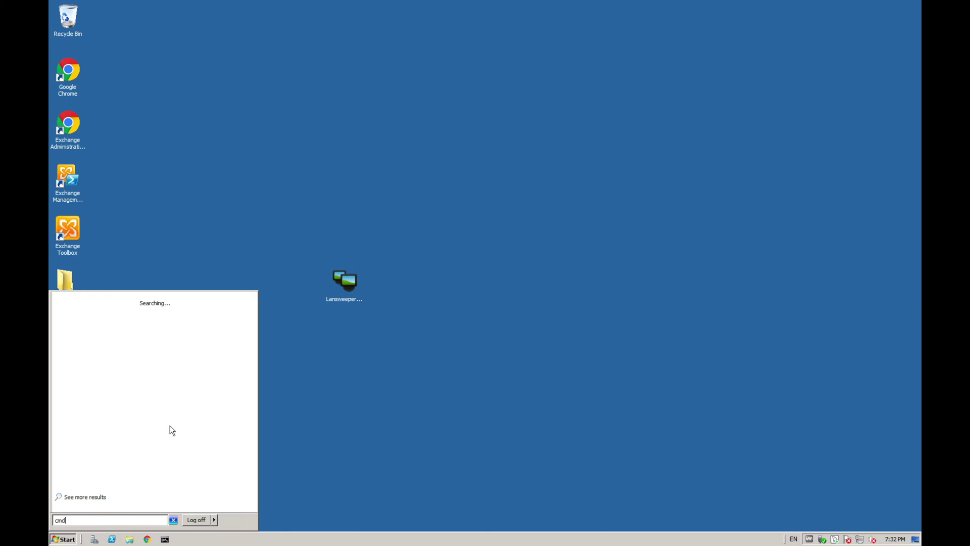
key("Return")
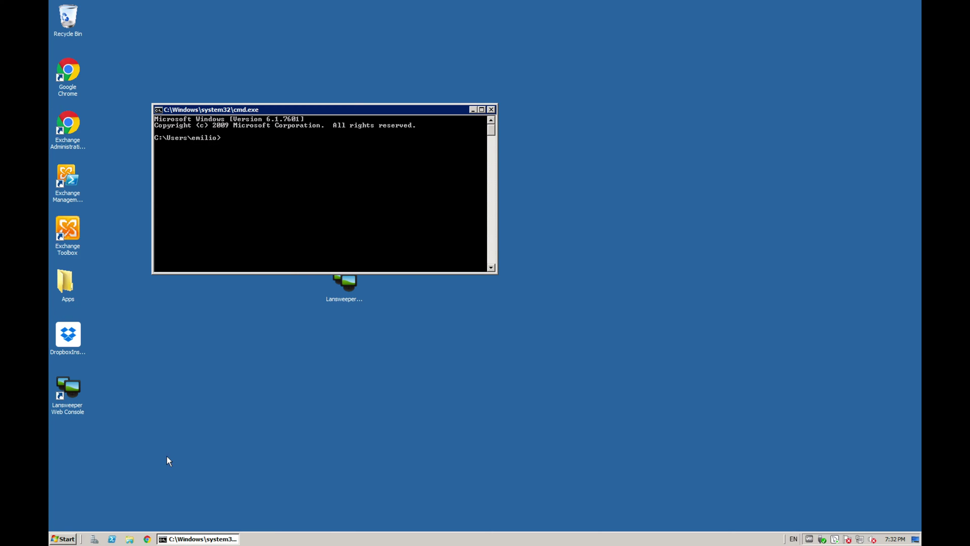
type("ipconfig")
key("Return")
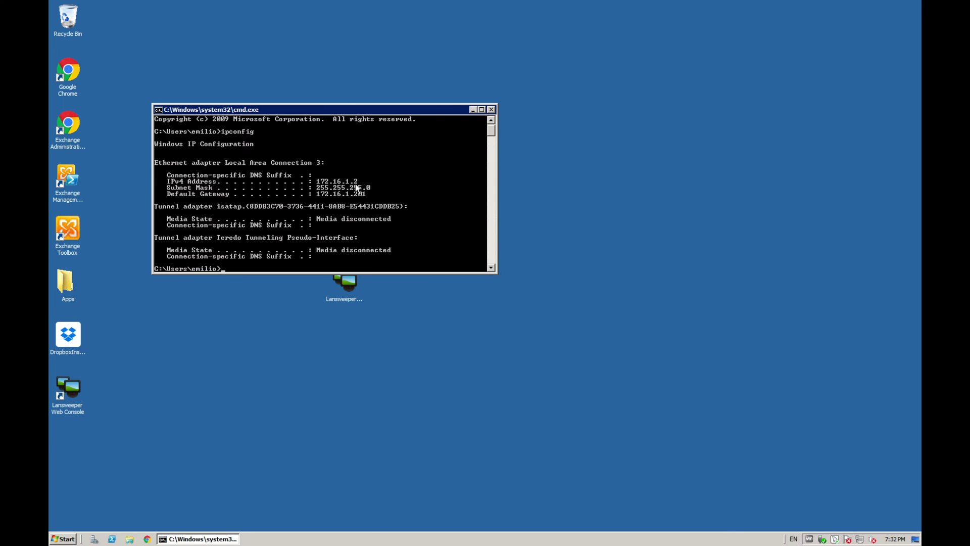
- Close the Command Prompt and launch Google Chrome from the desktop
left_click_drag(353, 113, 410, 99)
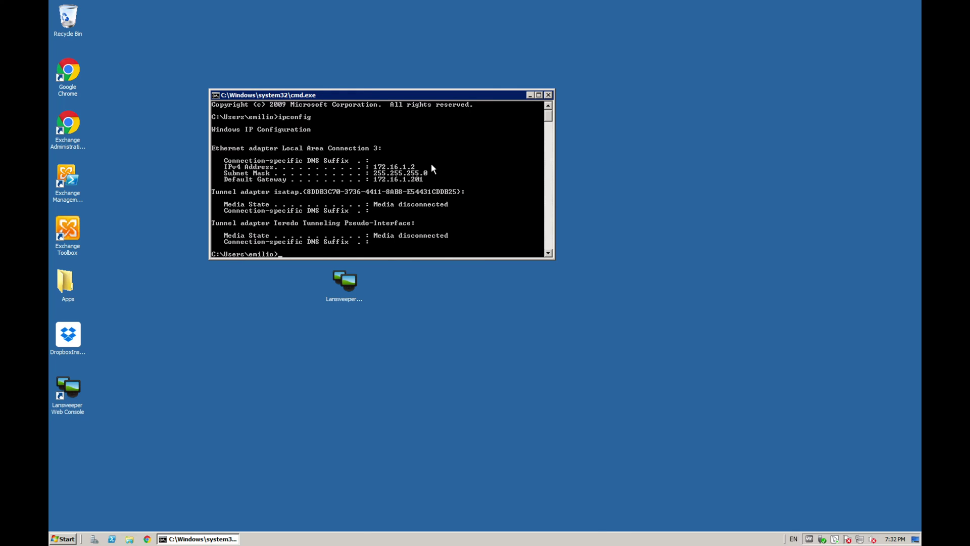
left_click(549, 95)
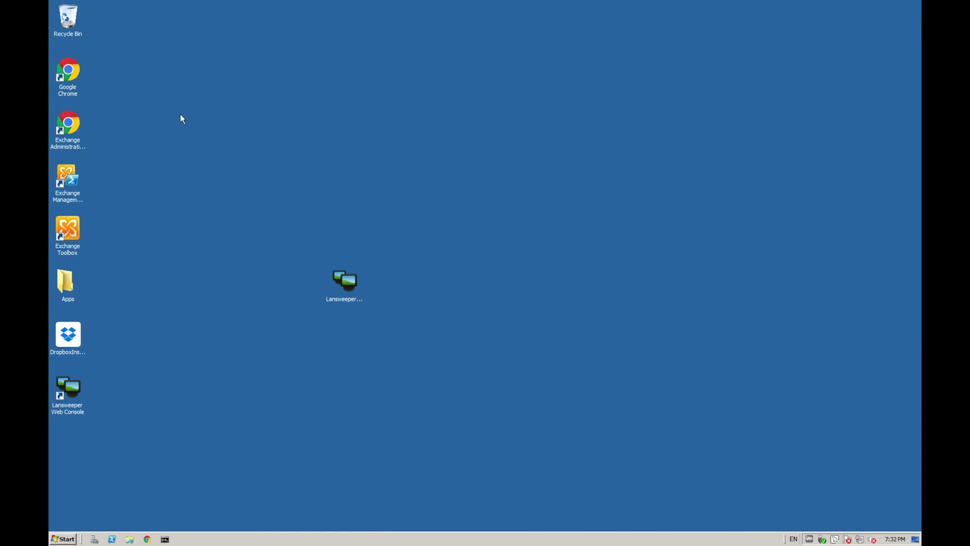
double_click(74, 75)
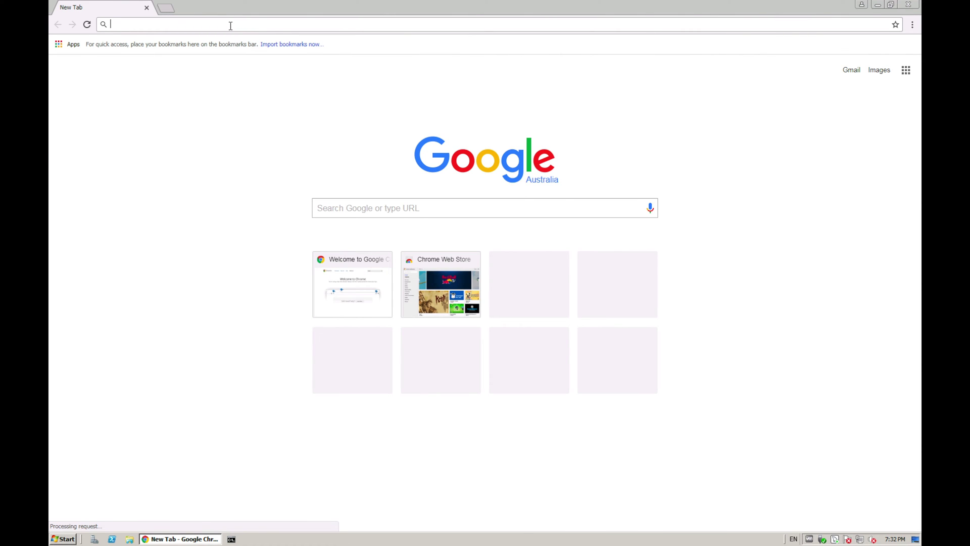
- Browse to 172.16.1.2:82 to load the Lansweeper First Run Wizard
type("172")
type(".")
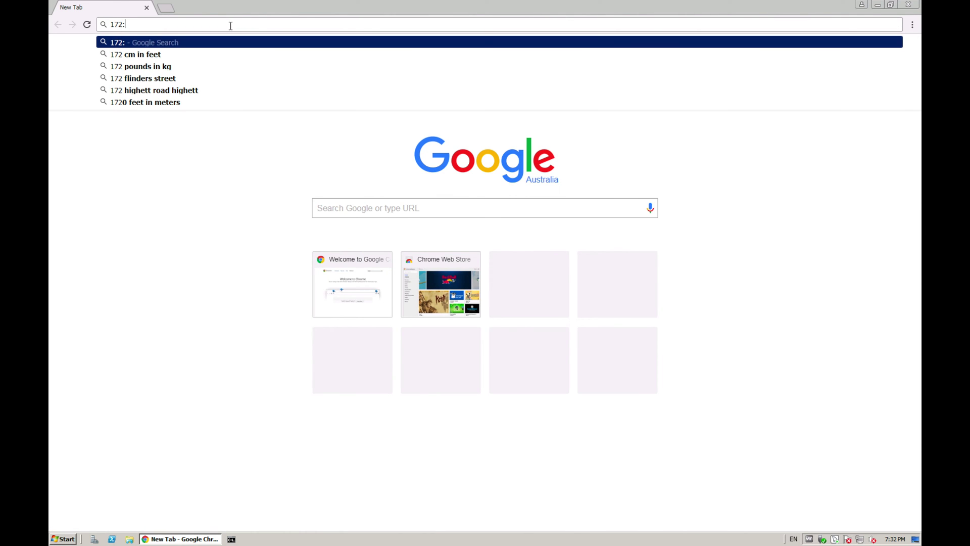
key("BackSpace")
type(".16.1.2")
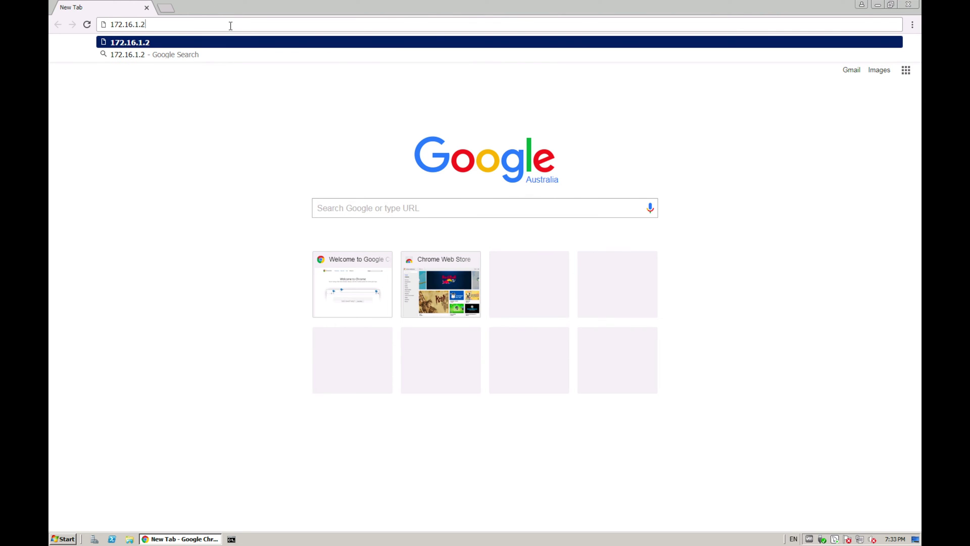
type(":82")
key("Return")
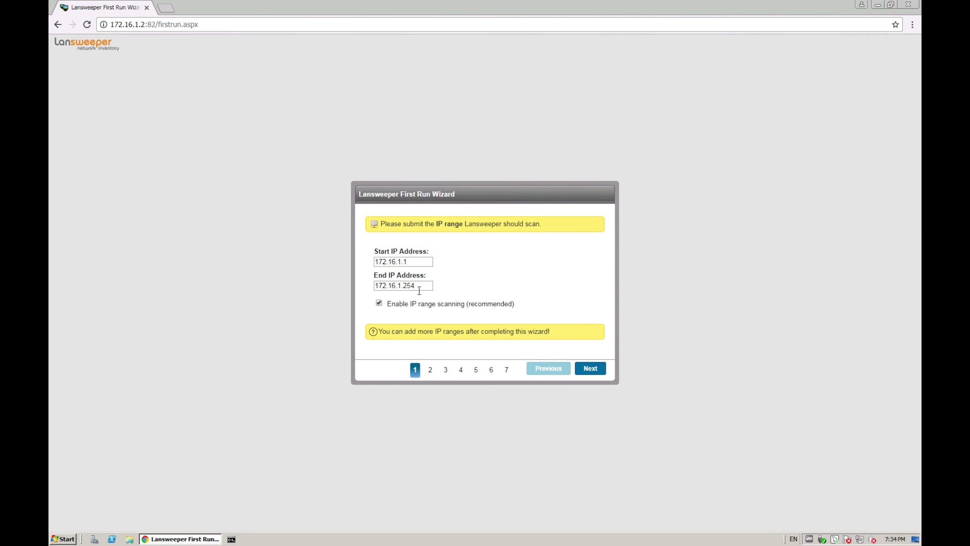
- Change the scan range End IP Address to 172.16.1.10 and continue to domain scanning
left_click(586, 372)
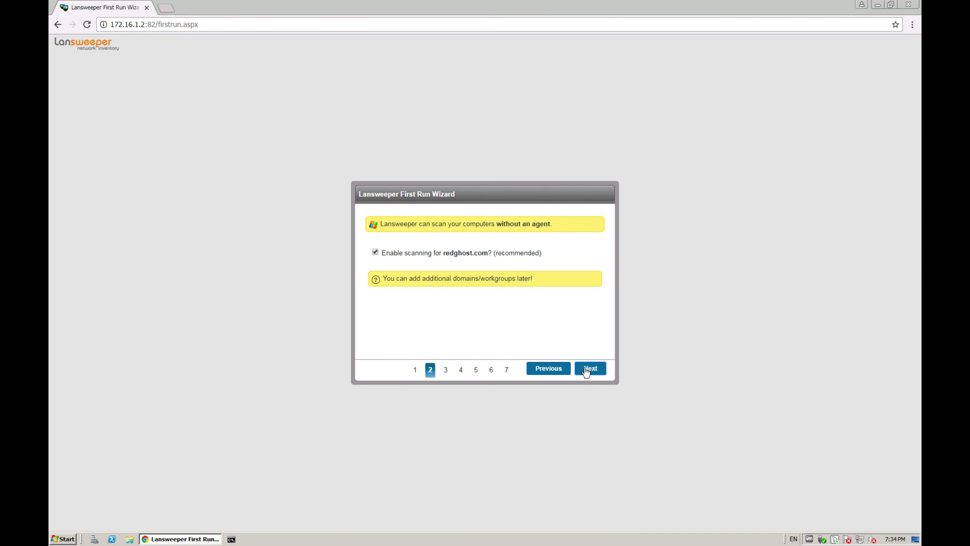
left_click(556, 371)
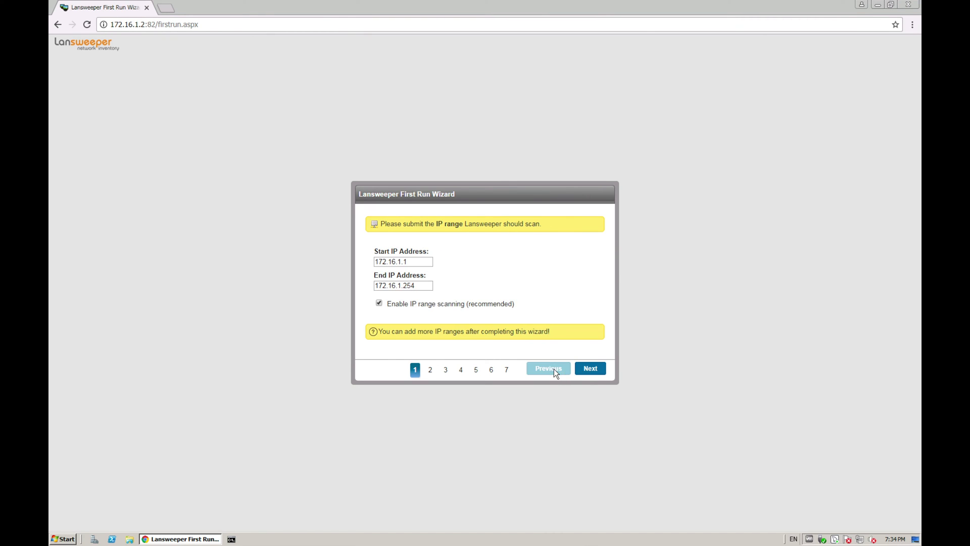
left_click(419, 262)
left_click(421, 286)
key("BackSpace")
key("BackSpace")
type("10")
left_click(590, 368)
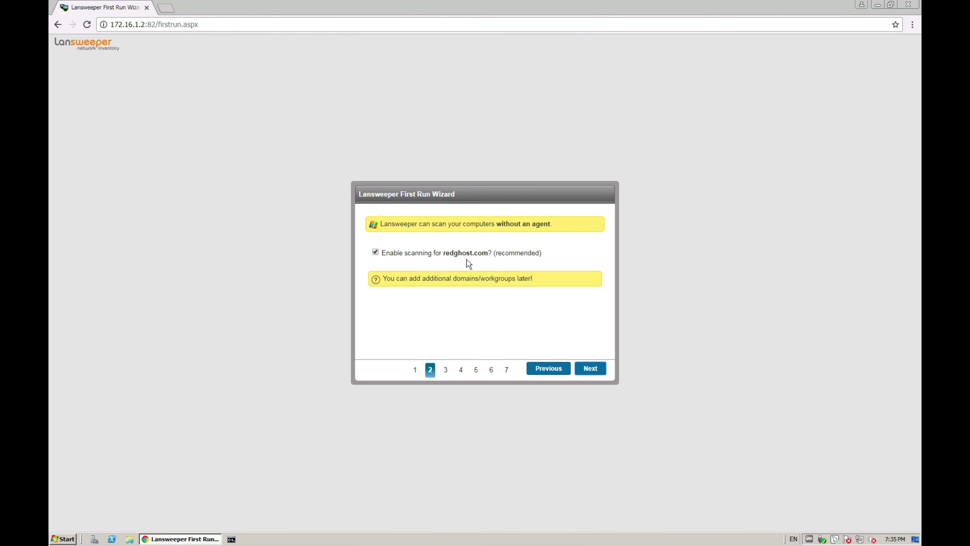
- Submit the administrator credentials on step 3 and confirm skipping after the logon failure
left_click(589, 369)
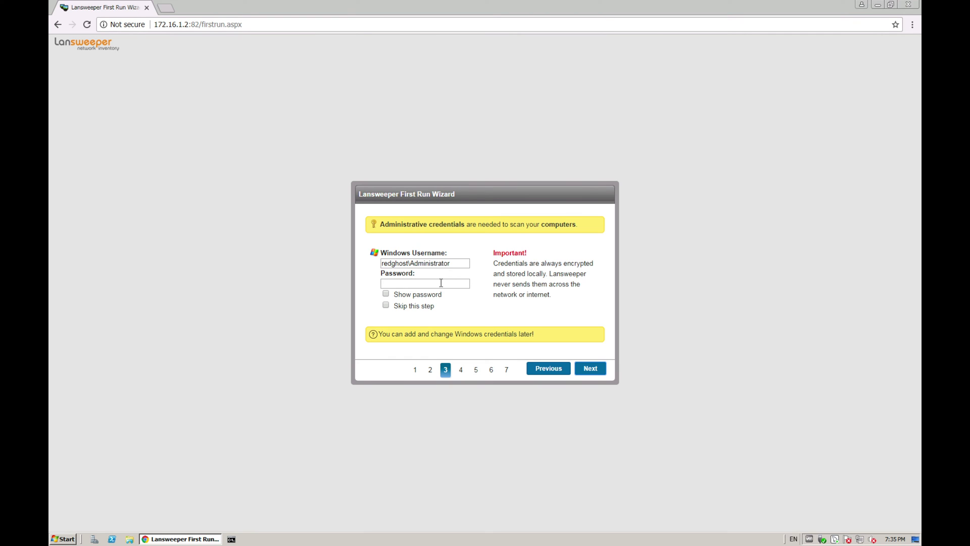
left_click(590, 369)
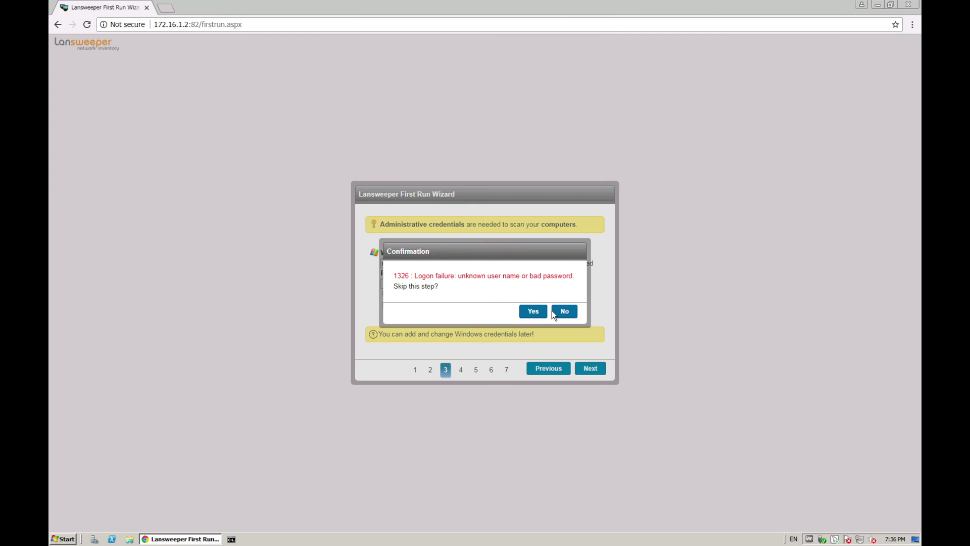
left_click(532, 312)
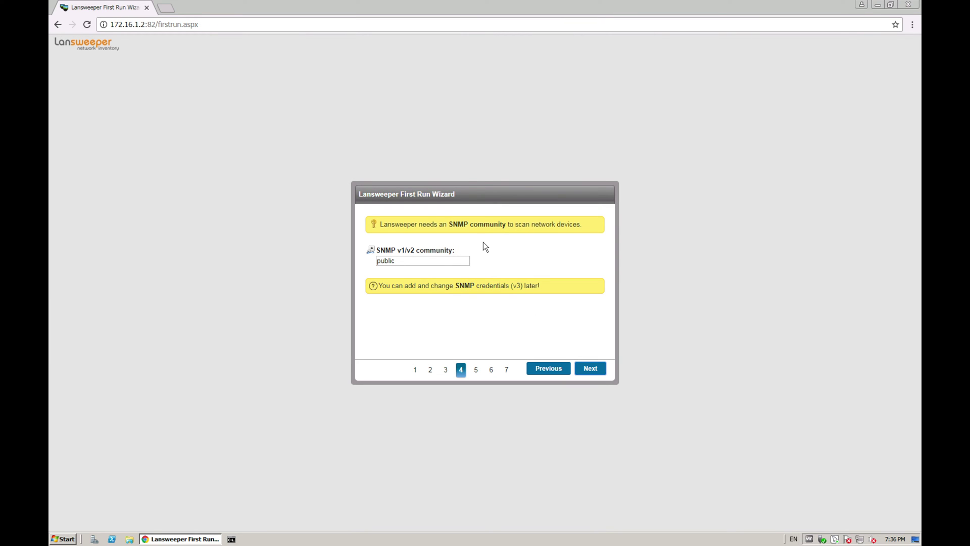
- Keep the public SNMP community, then skip the SSH (Linux) and VMware credential steps
left_click(588, 372)
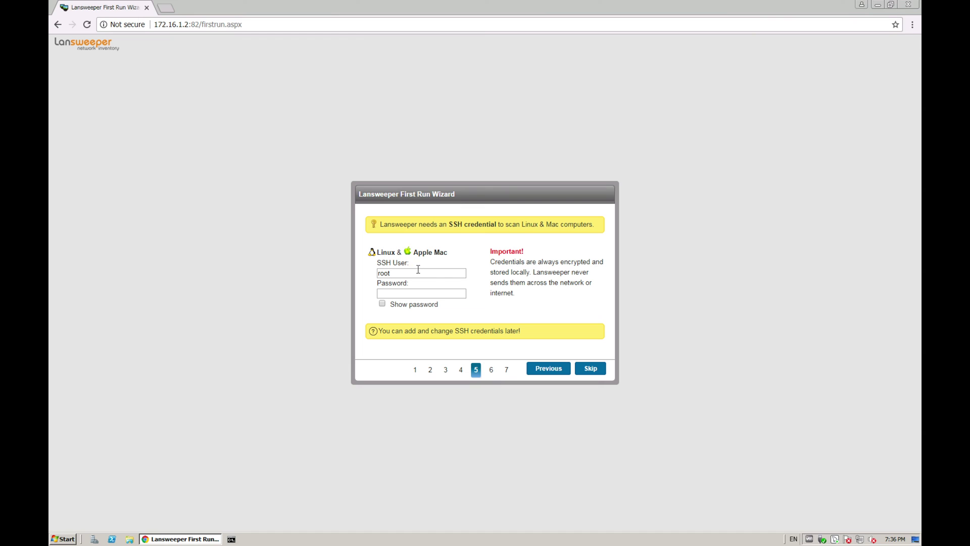
left_click_drag(378, 251, 395, 251)
left_click(595, 372)
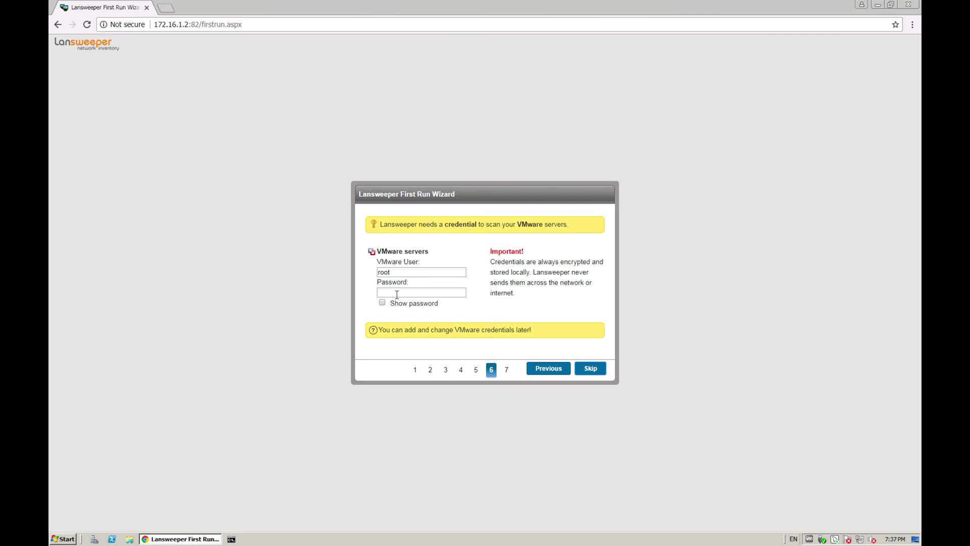
left_click(582, 373)
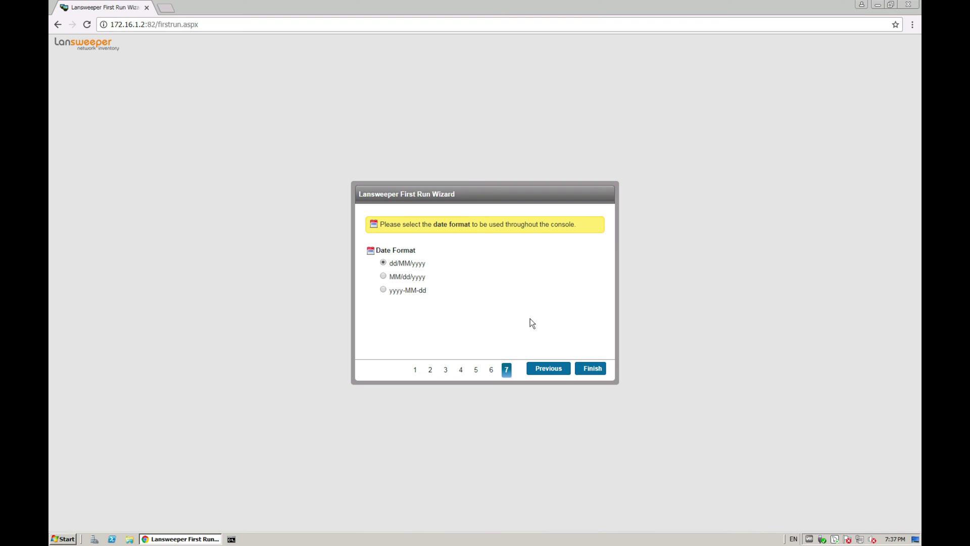
- Finish the First Run Wizard with the dd/MM/yyyy date format
left_click(594, 369)
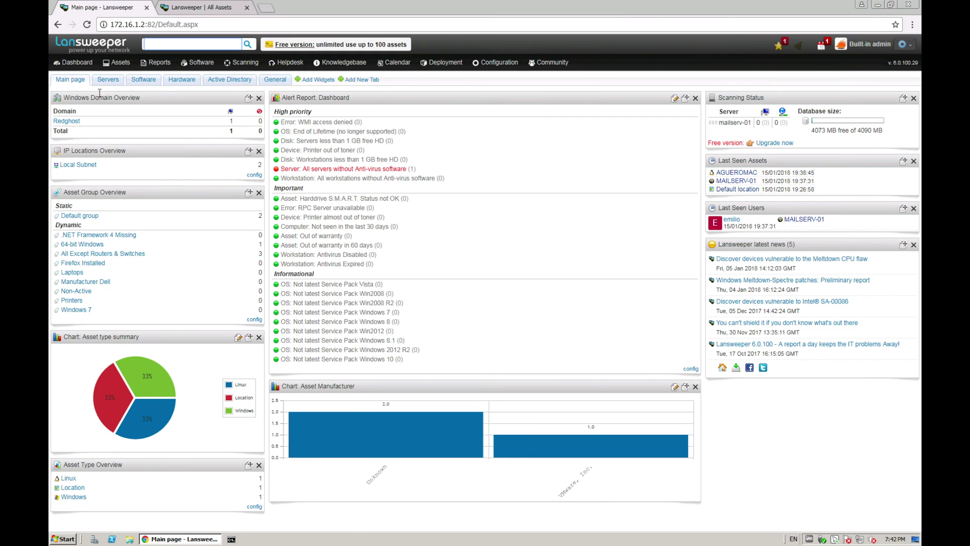
left_click(108, 79)
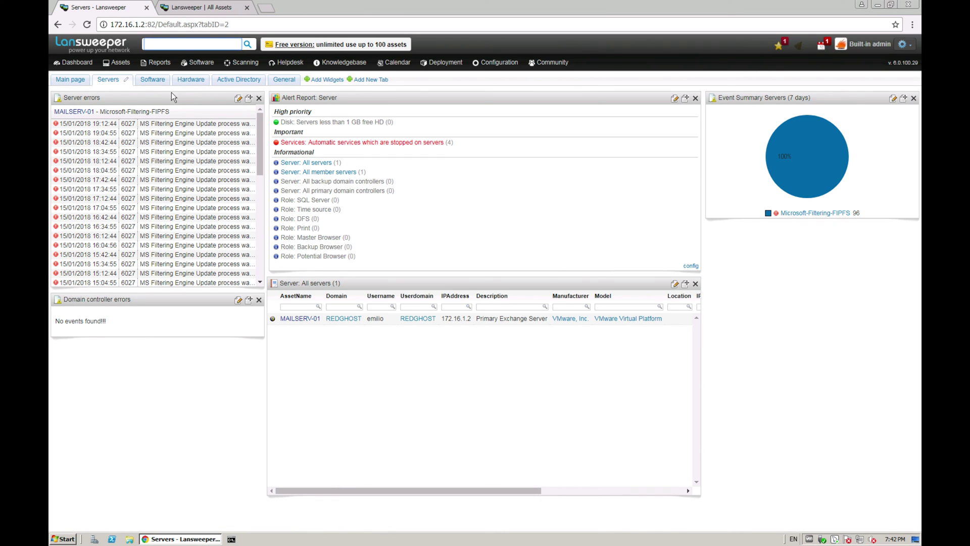
left_click(153, 80)
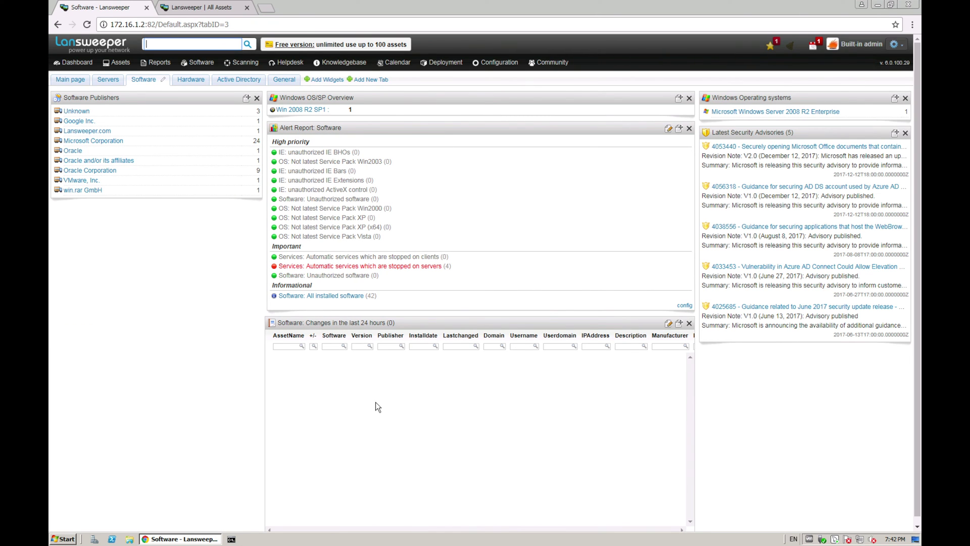
mouse_move(201, 62)
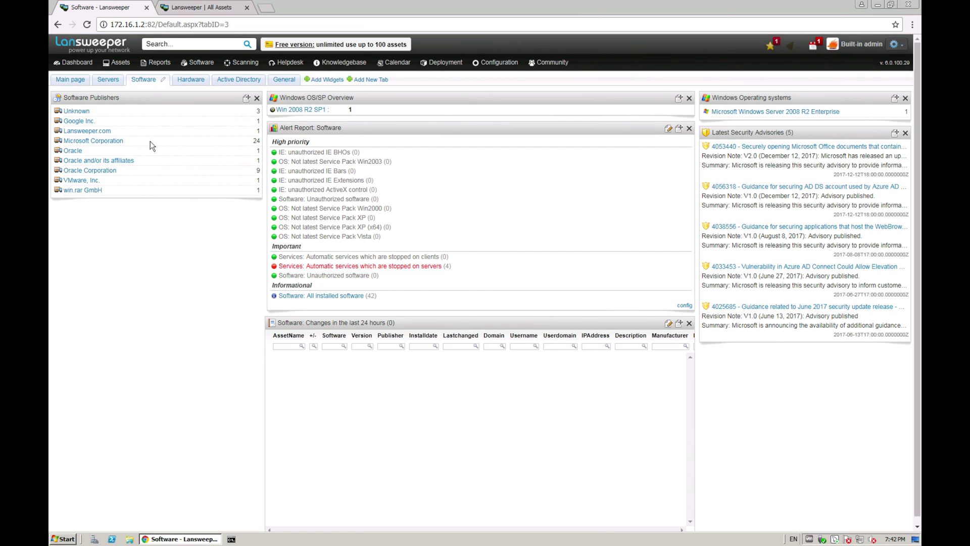
left_click(71, 79)
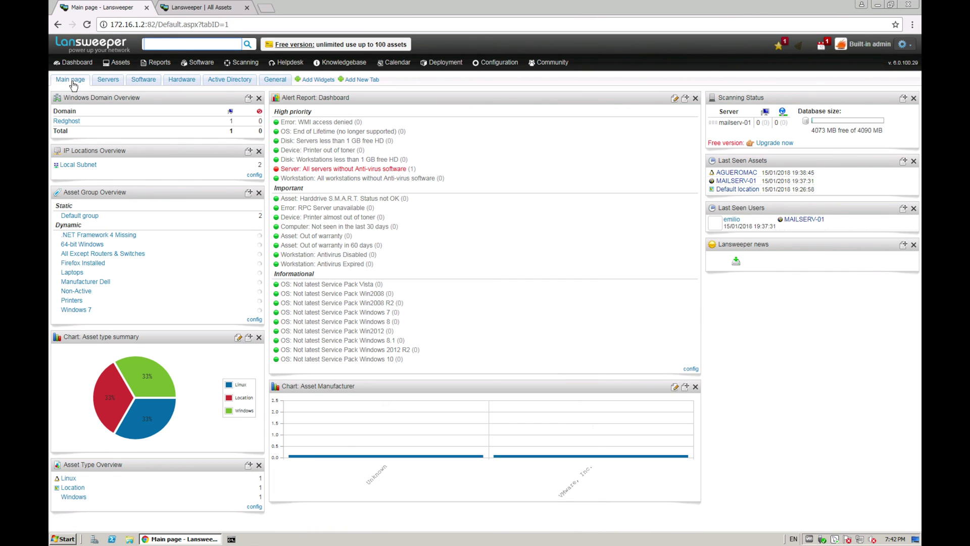
mouse_move(117, 66)
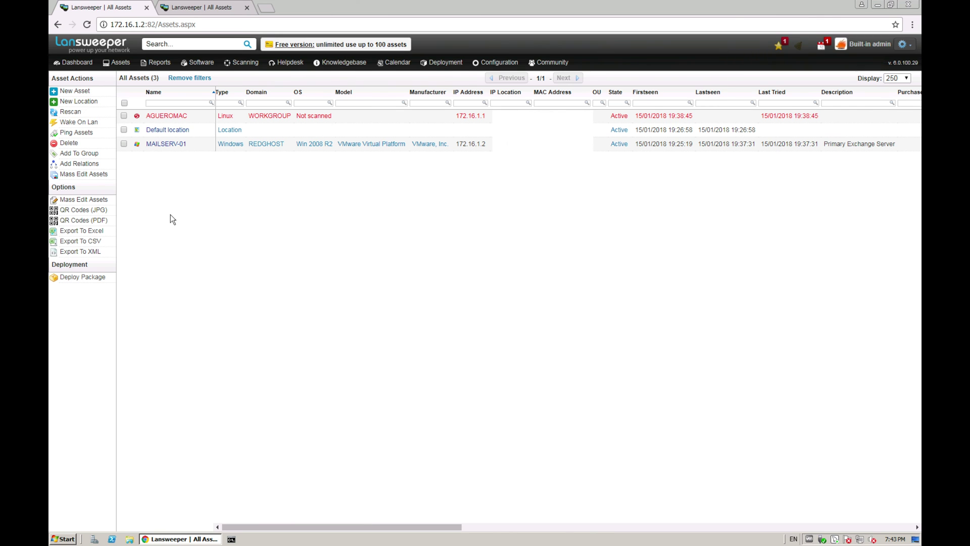
- Go from the All Assets list to the Scanning Targets page
mouse_move(164, 66)
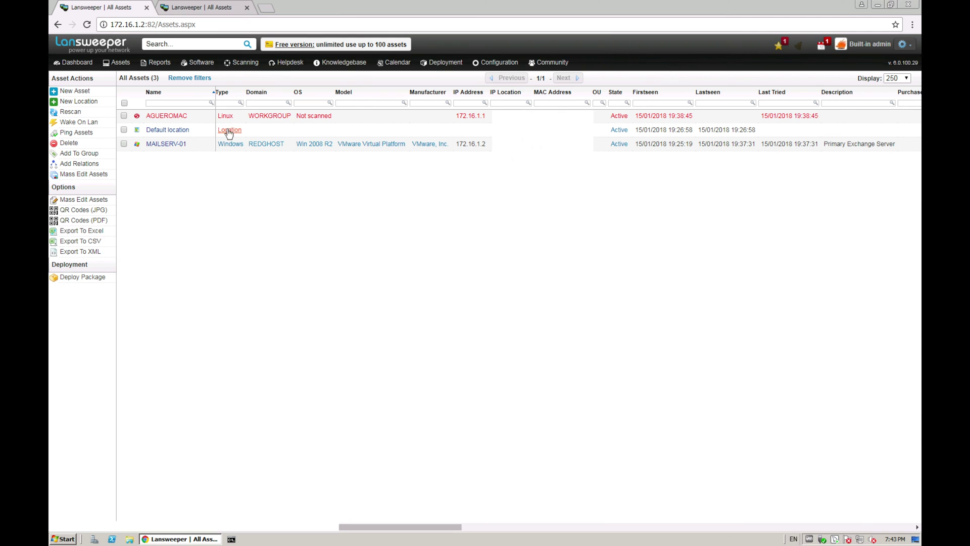
left_click(246, 63)
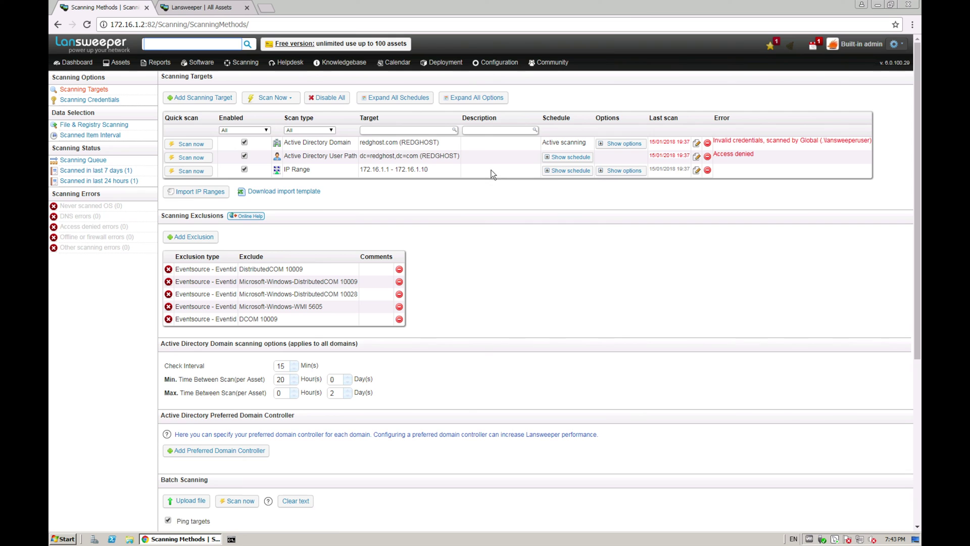
- Change the IP Range target's end address to 172.16.1.254, then check the Scanning Queue
left_click(576, 173)
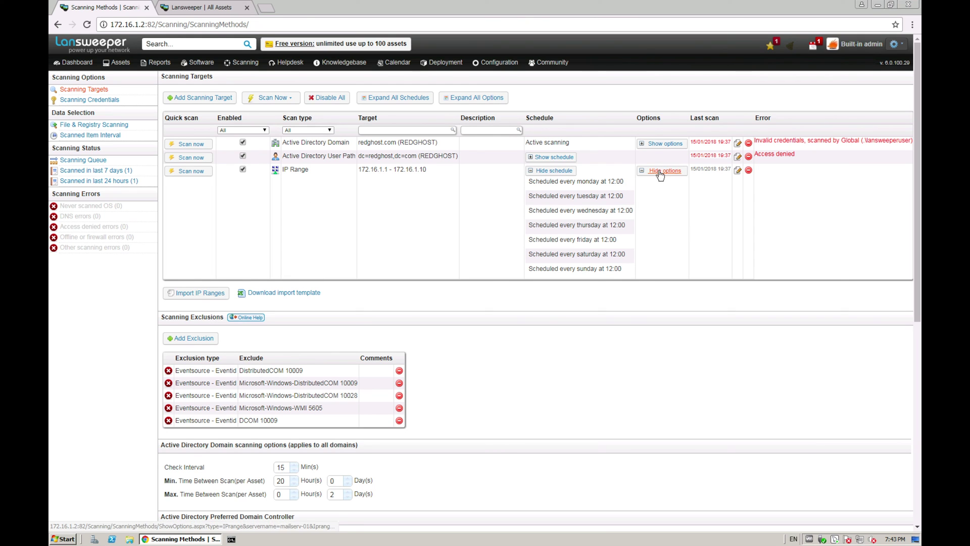
left_click(659, 170)
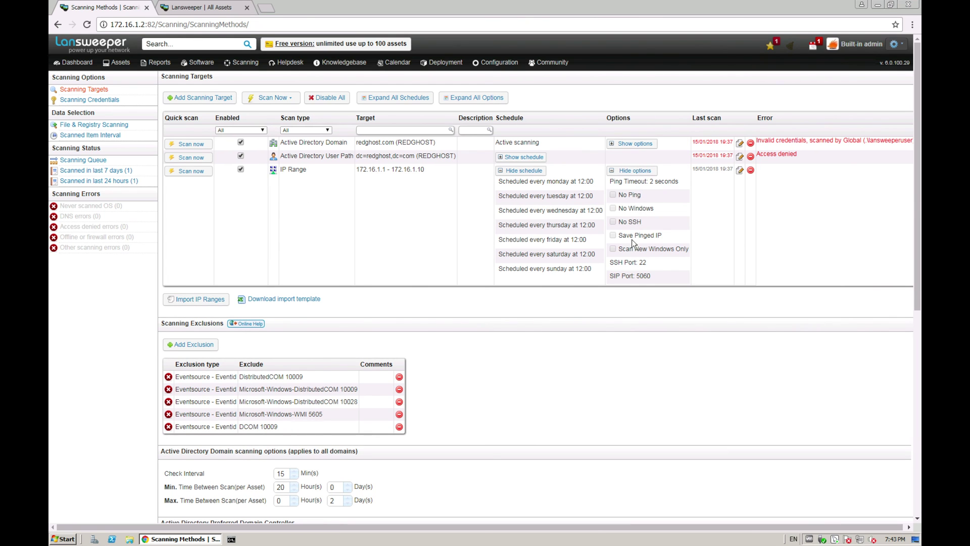
left_click(741, 172)
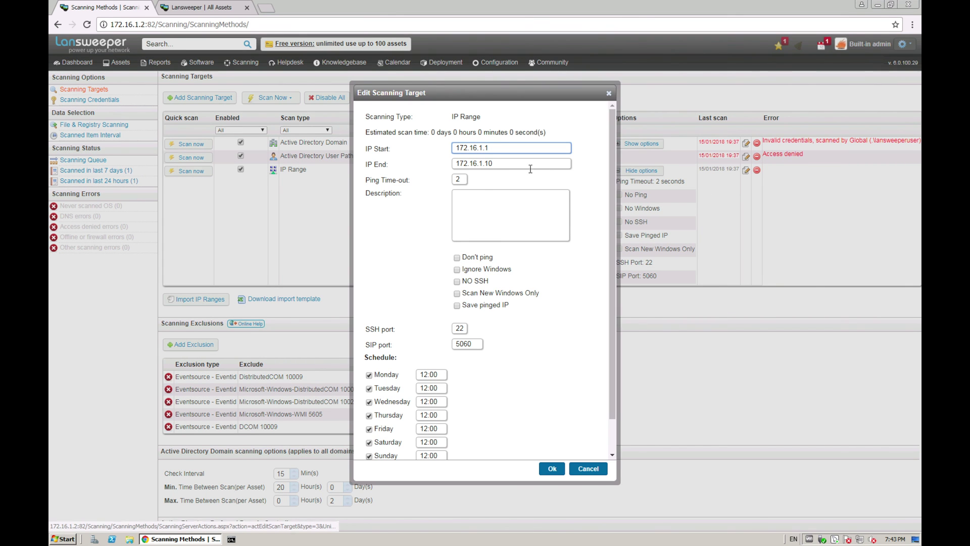
left_click(510, 165)
key("BackSpace")
type("254")
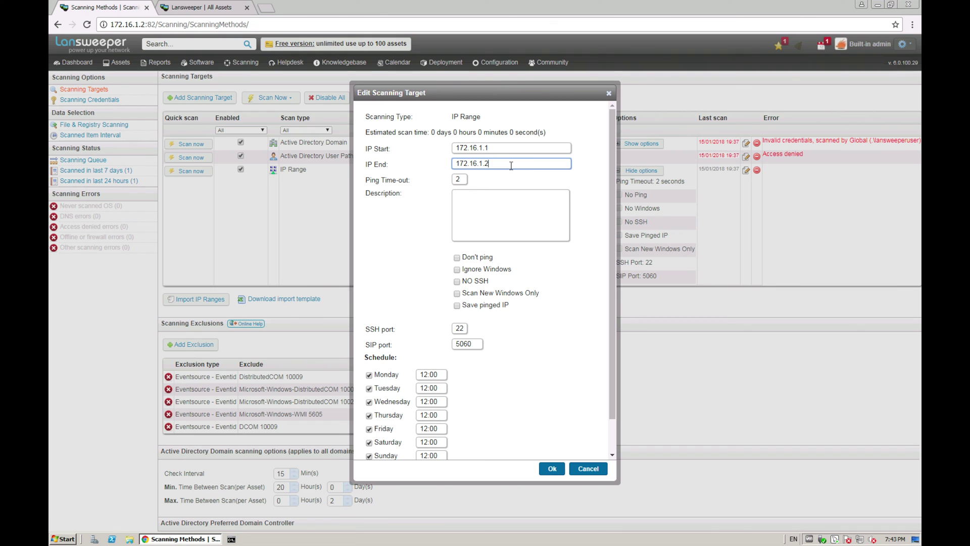
left_click(556, 467)
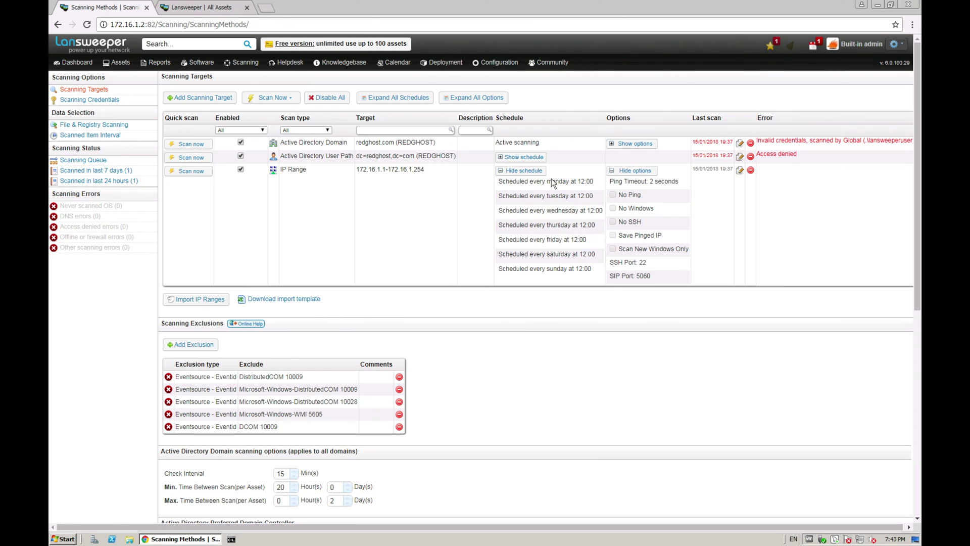
left_click(87, 162)
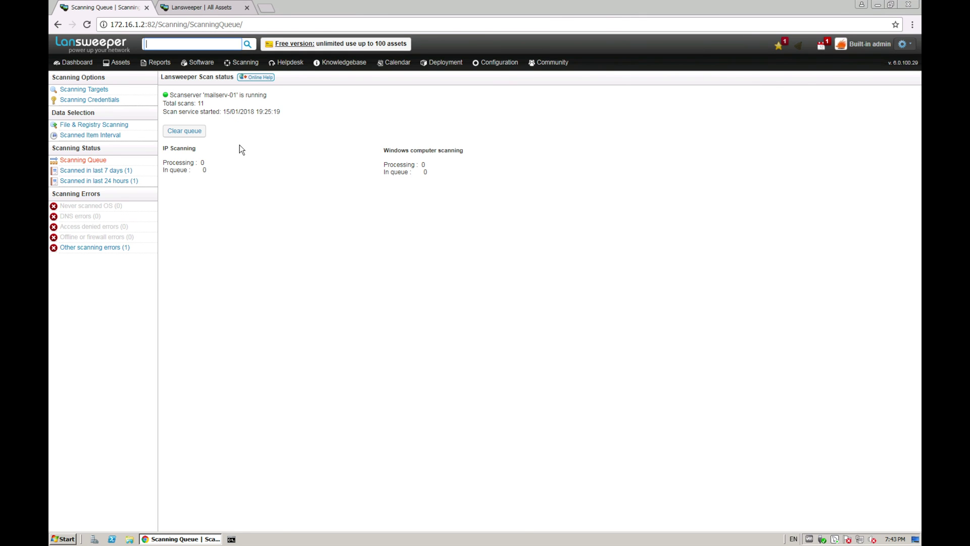
- Reopen Scanning Targets to see the Active Directory targets' credential errors
left_click(246, 68)
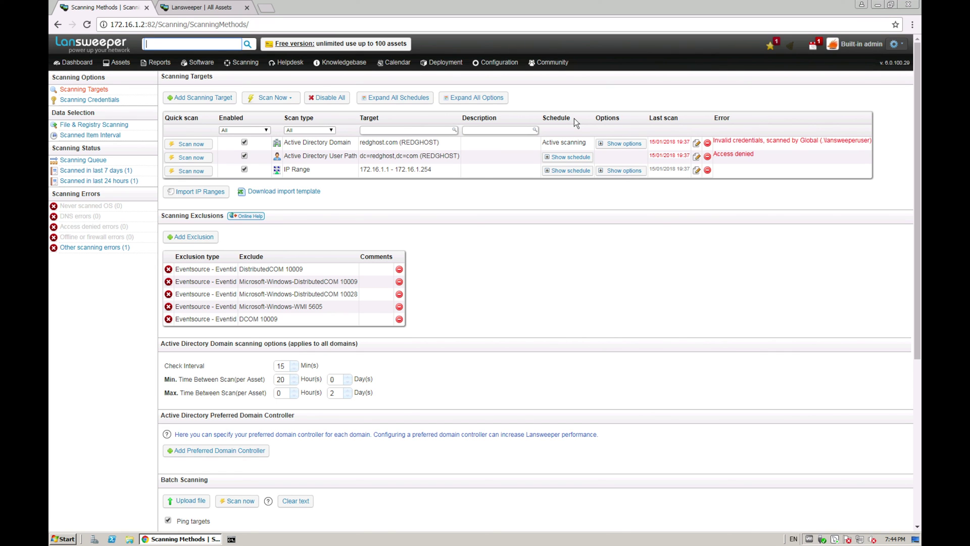
- Return to the Dashboard showing the Redghost domain overview
left_click(72, 64)
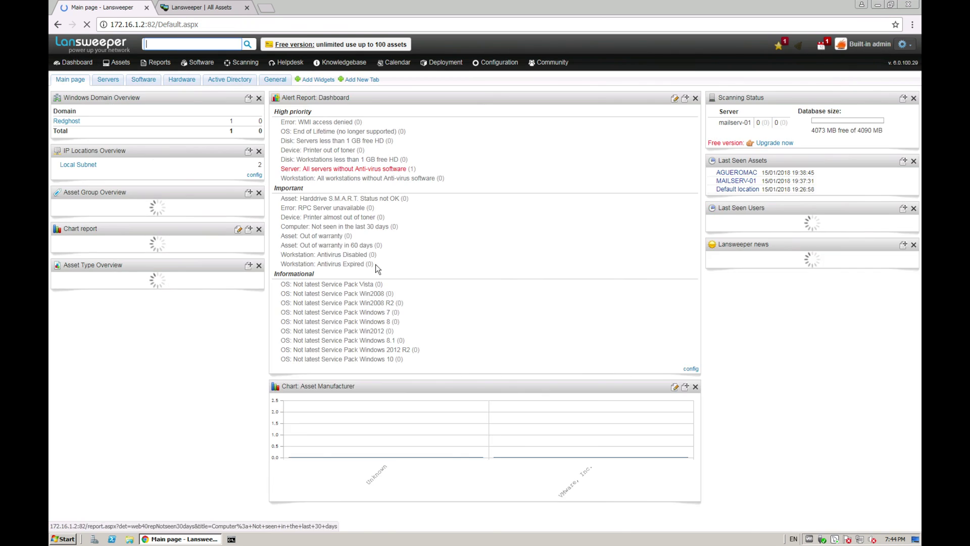